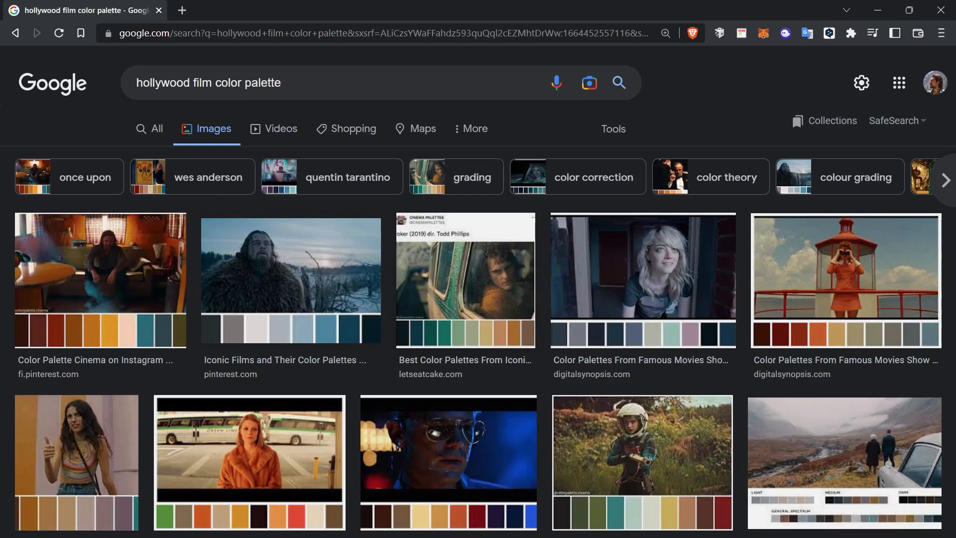
left_click_drag(280, 83, 193, 82)
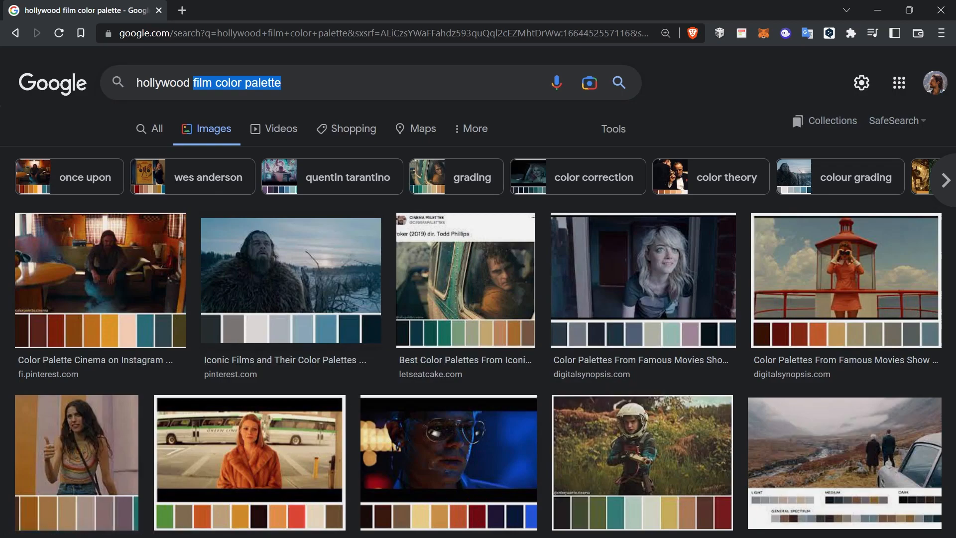
key("Escape")
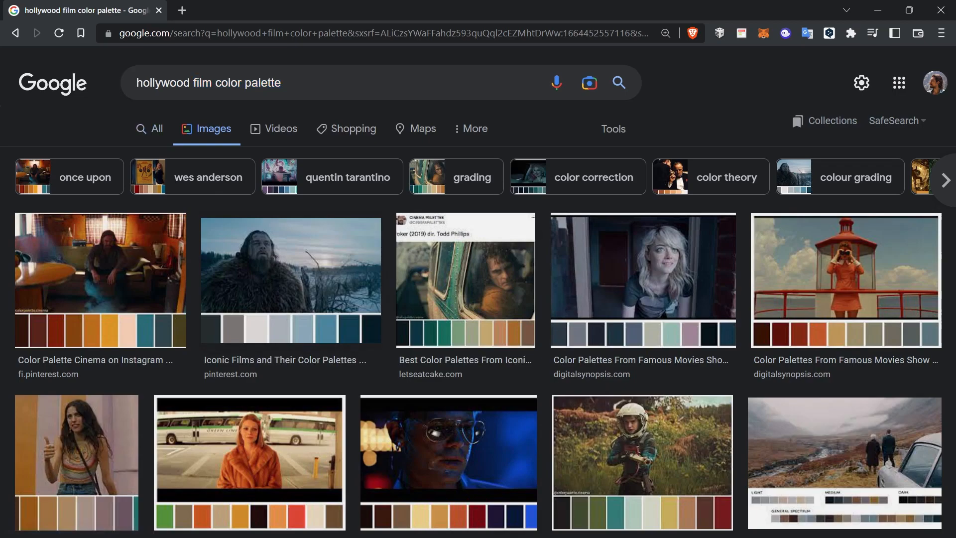
Step: Switch to Premiere Pro and preview color-palette.jpg and color-palette-2.jpg from the color-palettes bin
key("alt+Tab")
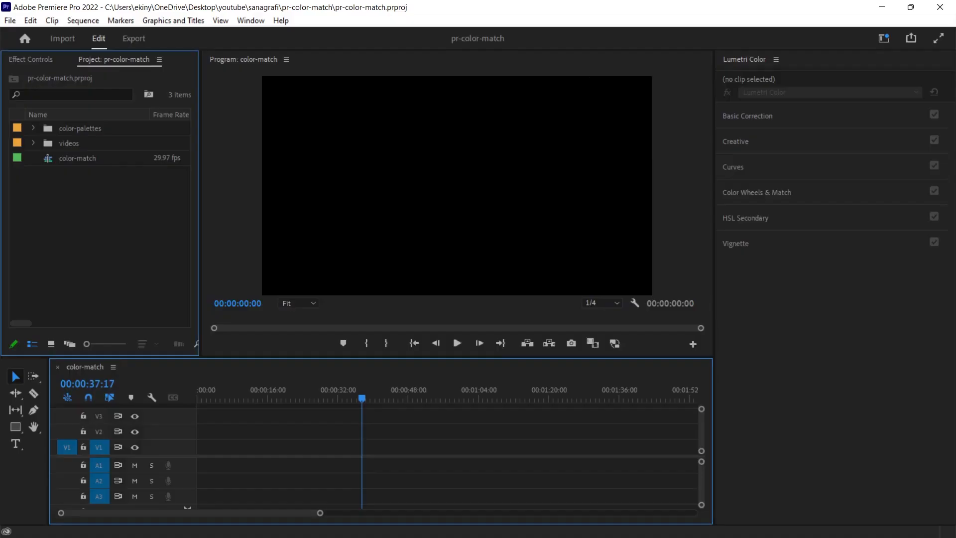
left_click(33, 128)
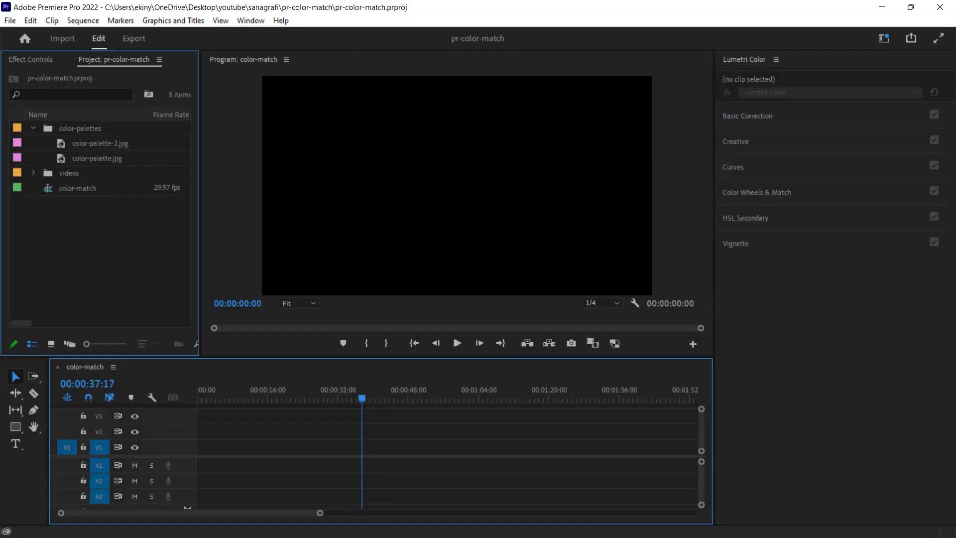
left_click(97, 158)
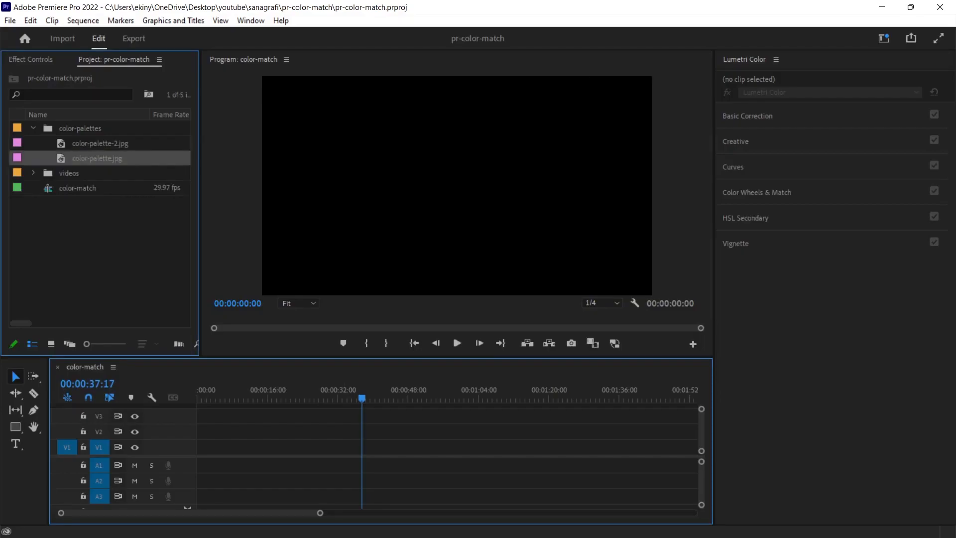
double_click(97, 157)
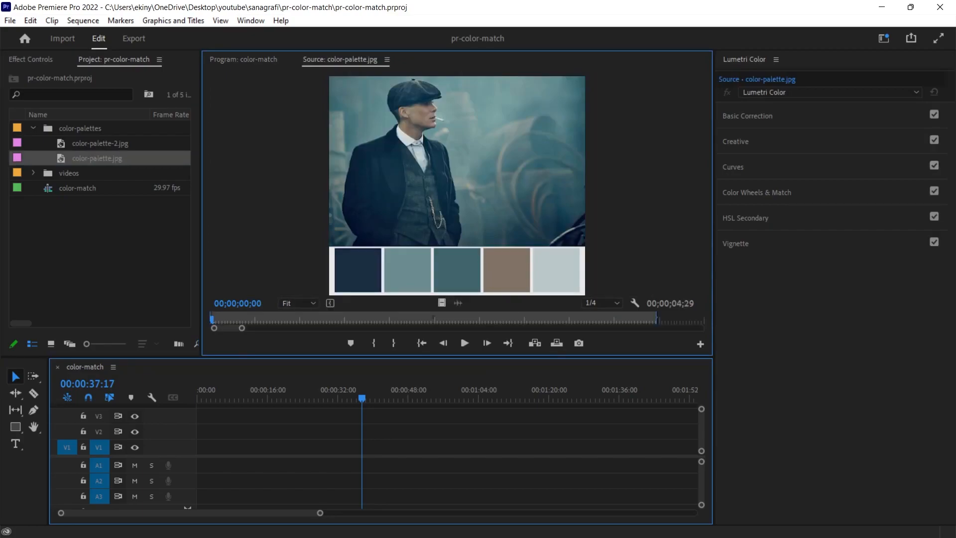
double_click(99, 142)
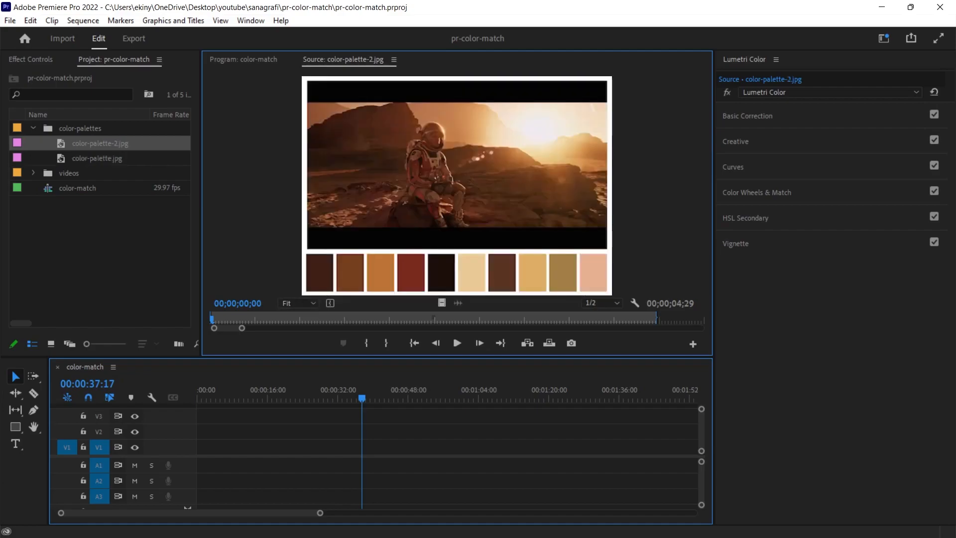
key("ctrl+w")
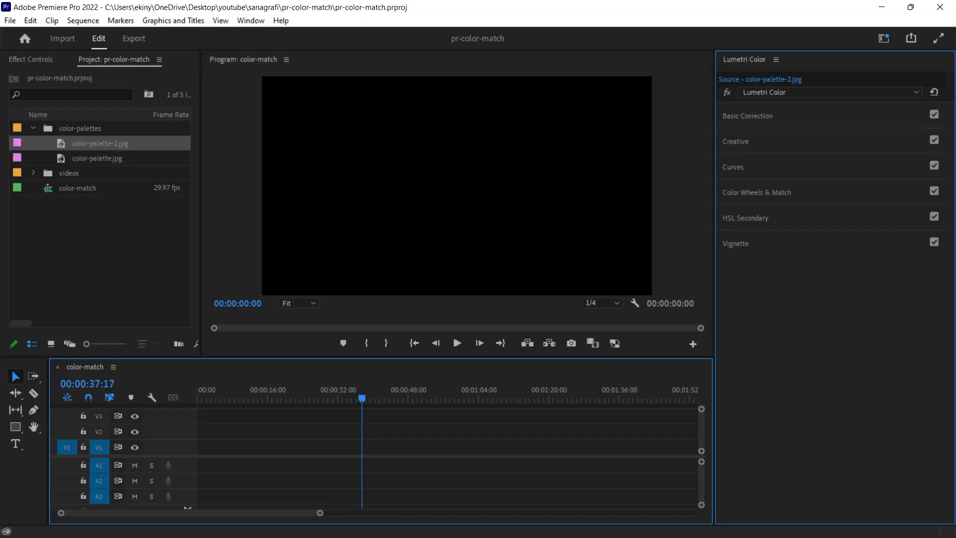
left_click(251, 21)
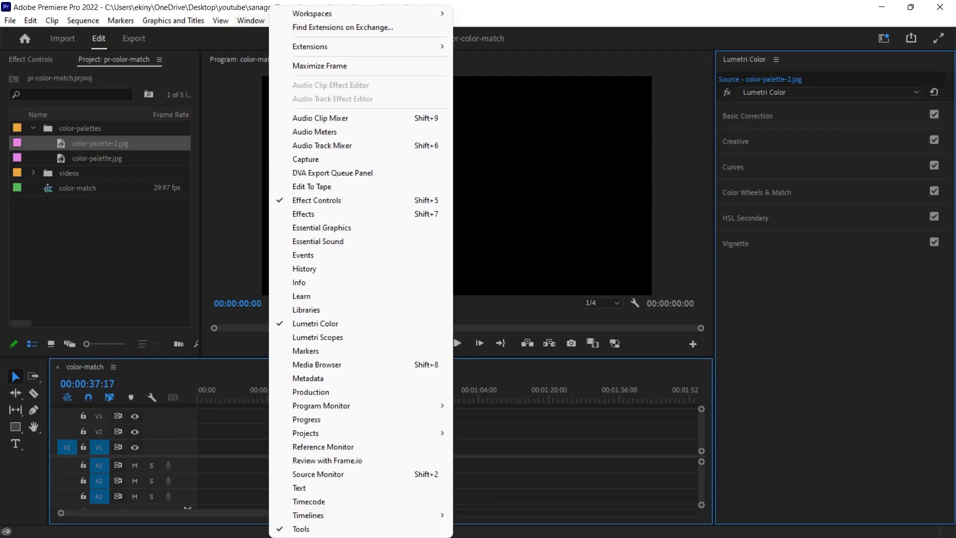
key("Escape")
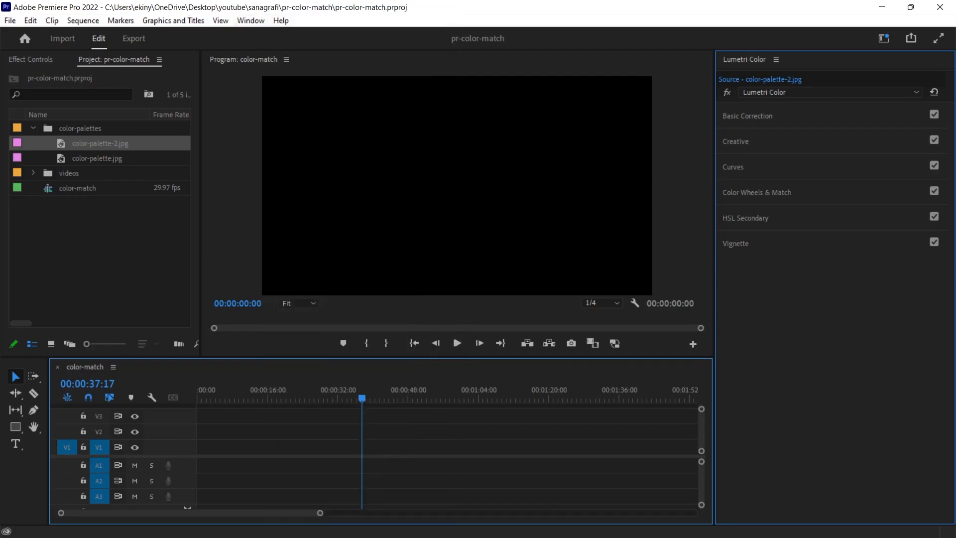
Step: Place Summer - 24541.mp4, Transport - 23232.mp4 and Fun Fair - 43.mp4 from the videos bin one after another on track V1
left_click(33, 172)
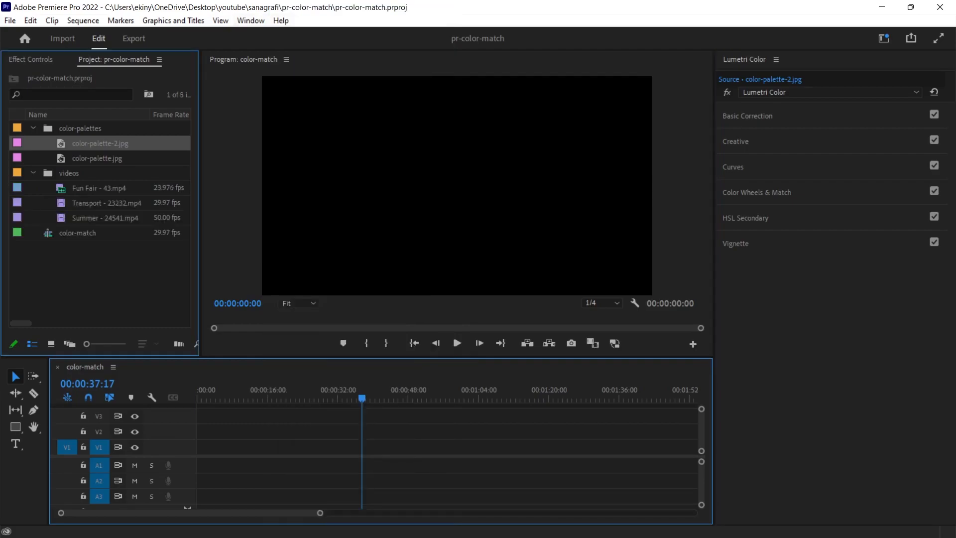
left_click(105, 217)
left_click_drag(105, 217, 221, 446)
left_click_drag(234, 398, 255, 398)
key("w")
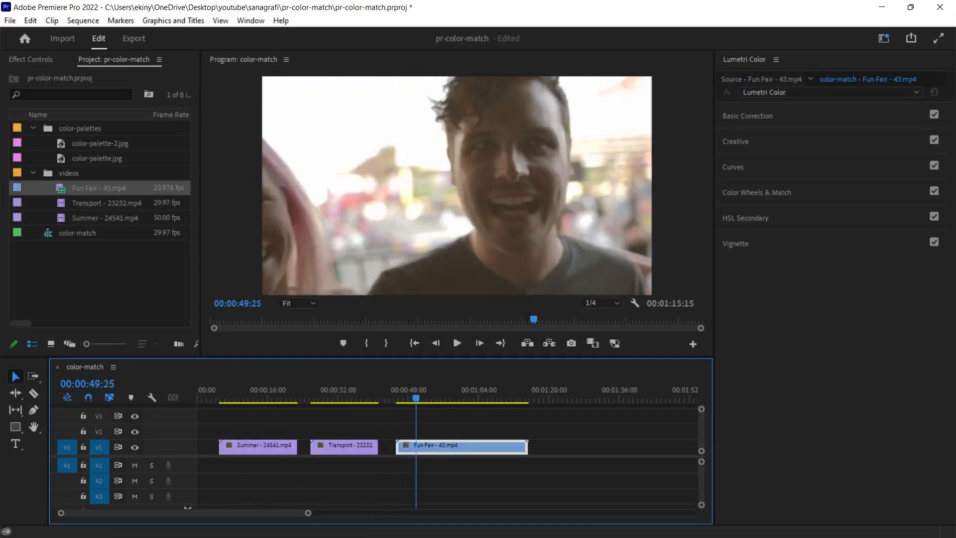
Step: Cut the Fun Fair clip at its shot changes and remove the excess, keeping two short shots that end at 00:00:50:08
left_click_drag(415, 398, 461, 399)
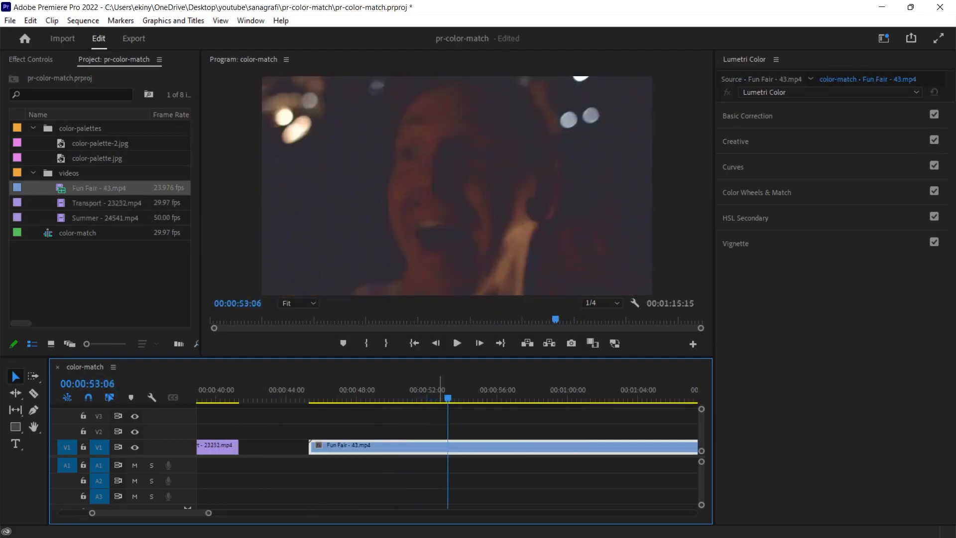
left_click(311, 393)
key("space")
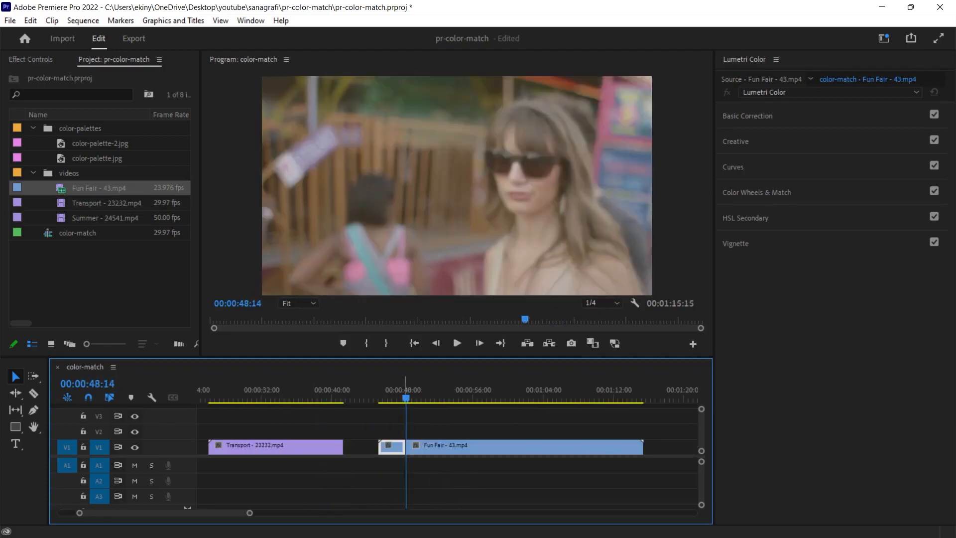
mouse_move(405, 398)
left_mouse_down()
mouse_move(486, 398)
mouse_move(422, 398)
left_mouse_up()
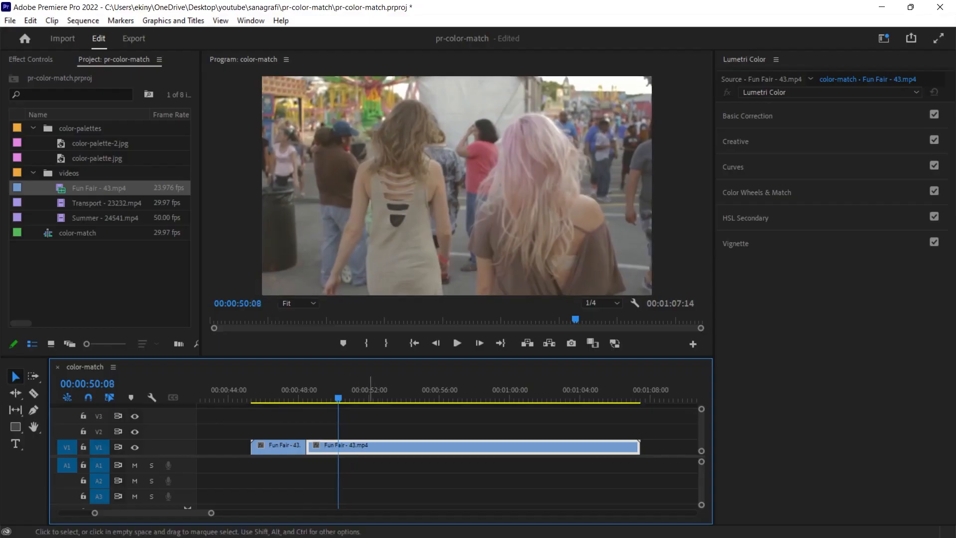
key("minus")
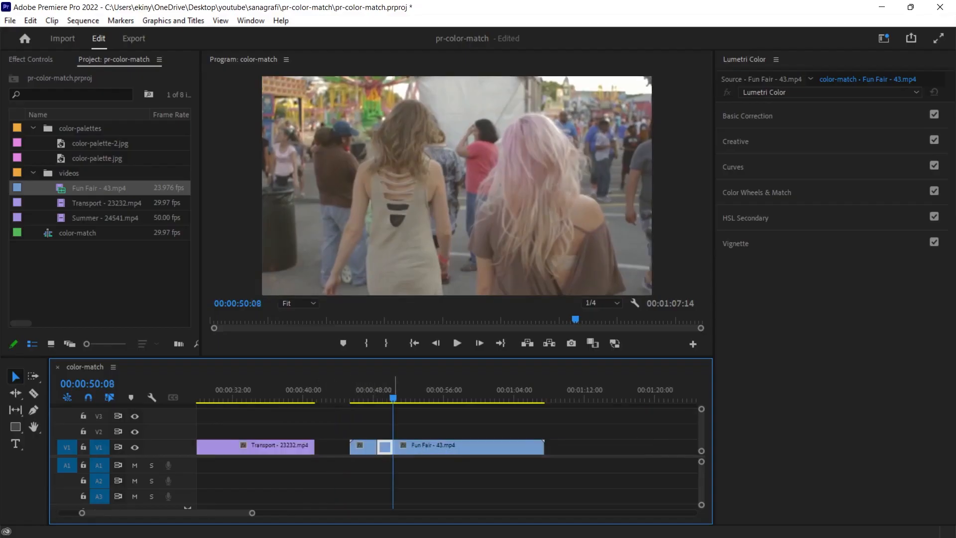
left_click_drag(393, 398, 448, 398)
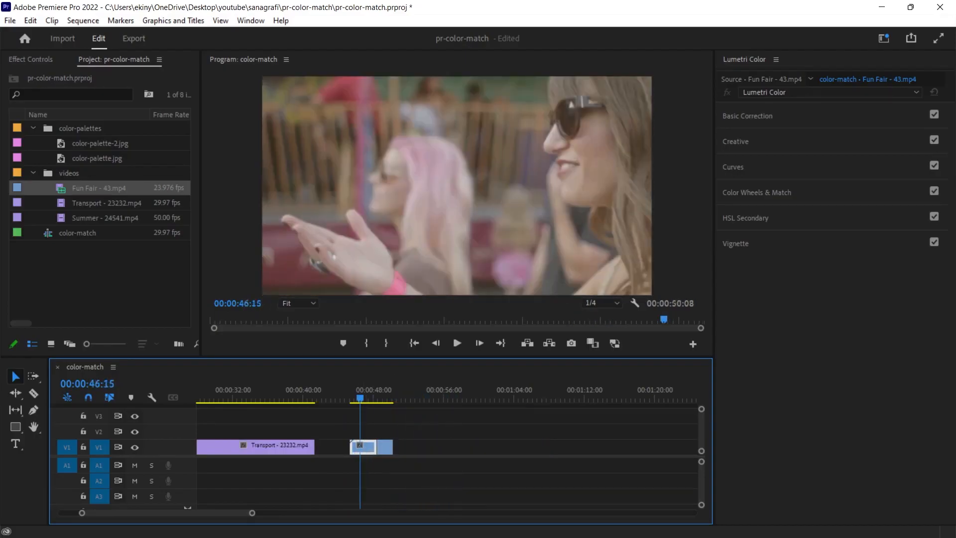
left_click_drag(358, 398, 383, 398)
scroll(419, 423, "up", 4)
left_click(420, 423)
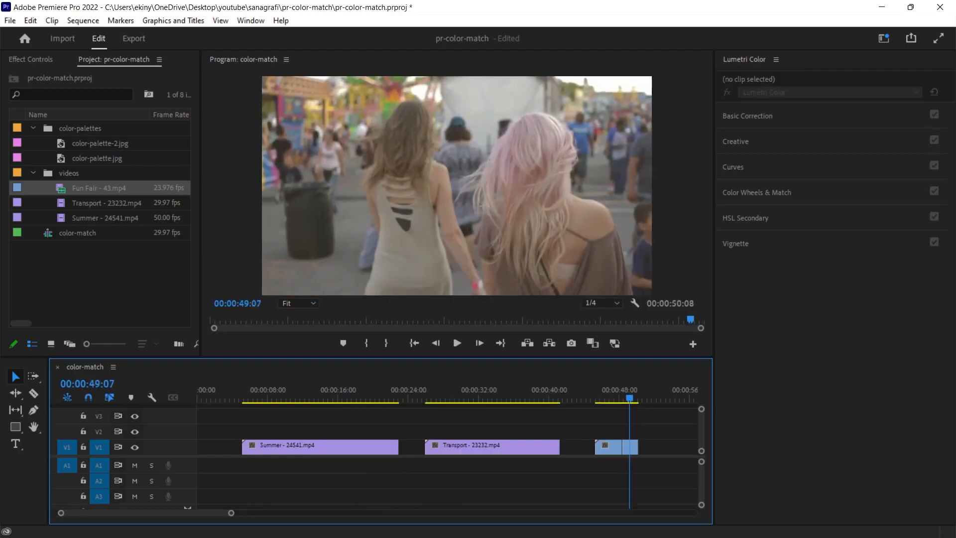
Step: Place color-palette.jpg at the start of track V1 and close the gaps between the three video clips
left_click(97, 159)
left_click_drag(96, 158, 218, 446)
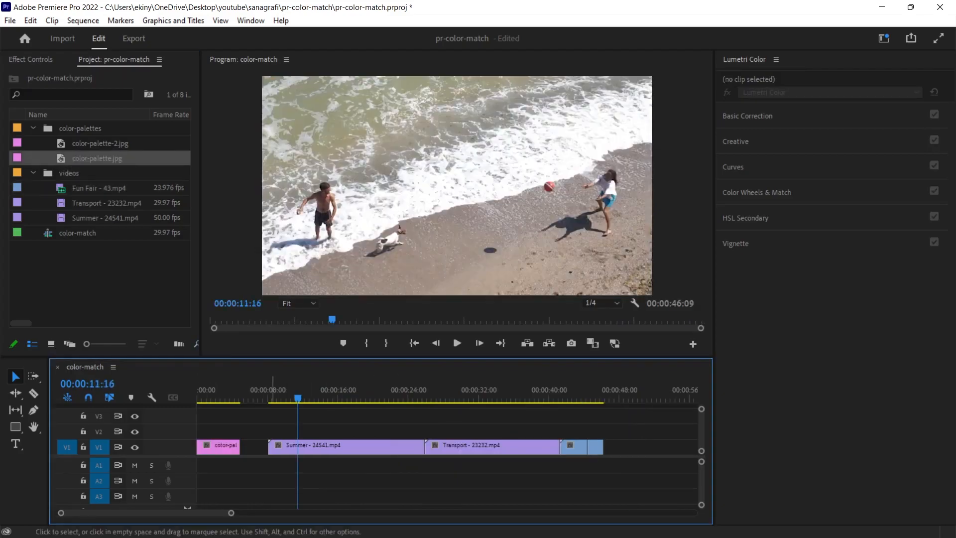
left_click(218, 398)
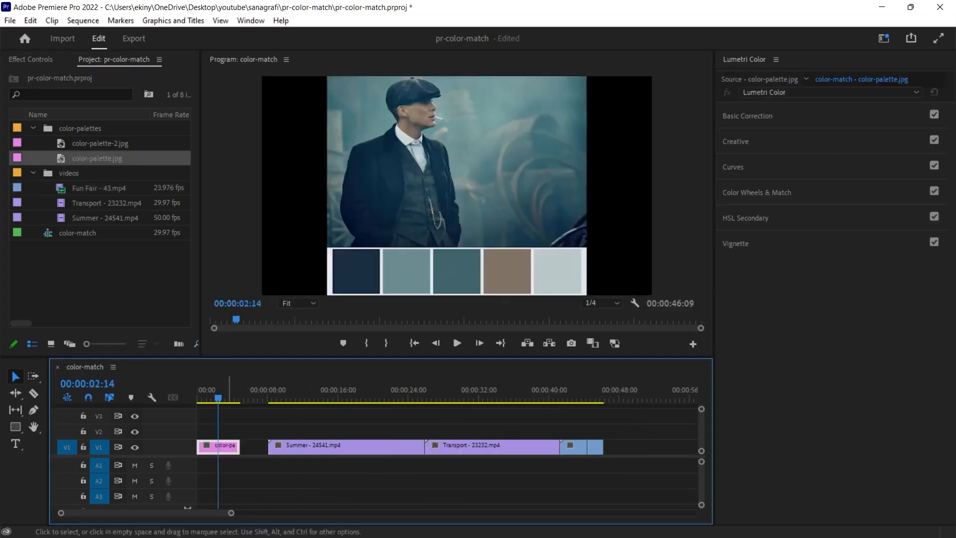
left_click(314, 446)
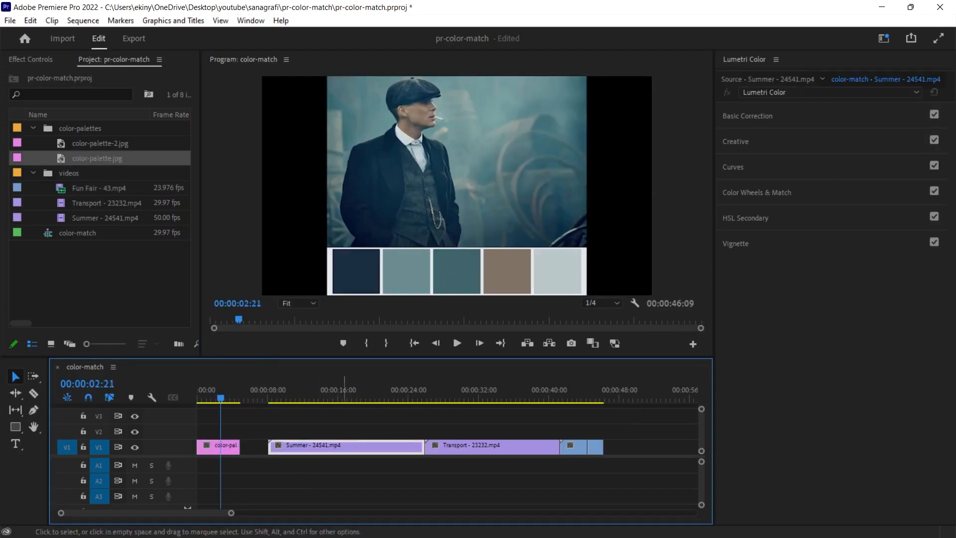
Step: Create a 1920 × 1080 adjustment layer at 29.97 fps with square pixels in the project
left_click(99, 279)
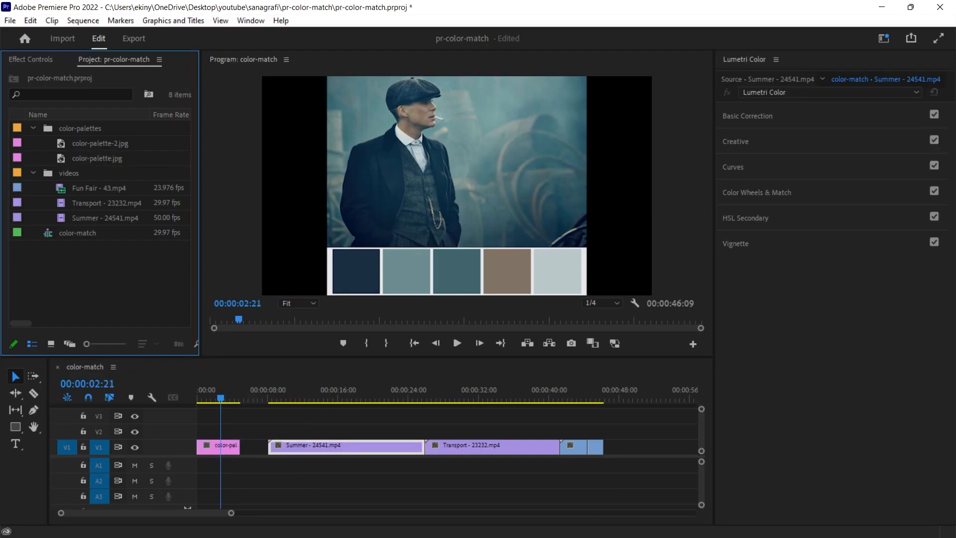
right_click(86, 266)
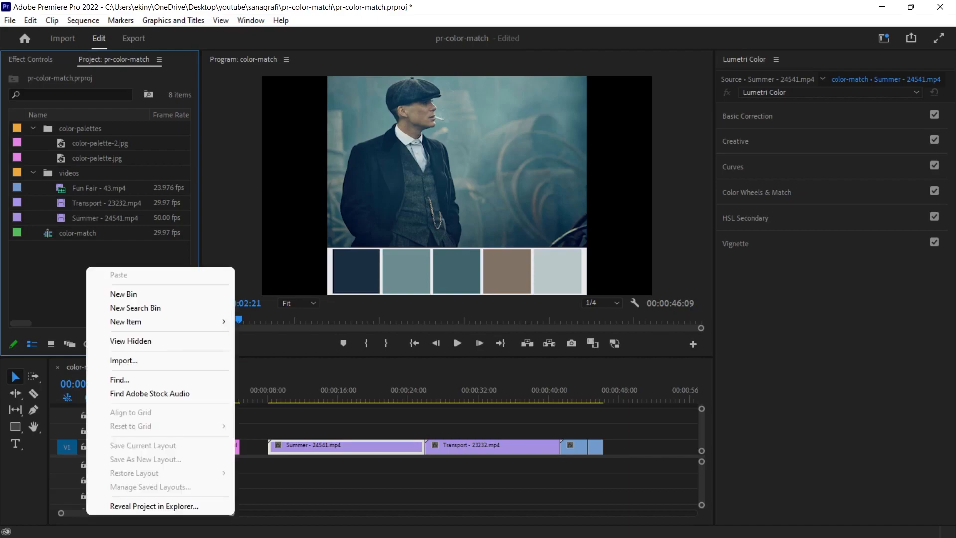
mouse_move(149, 321)
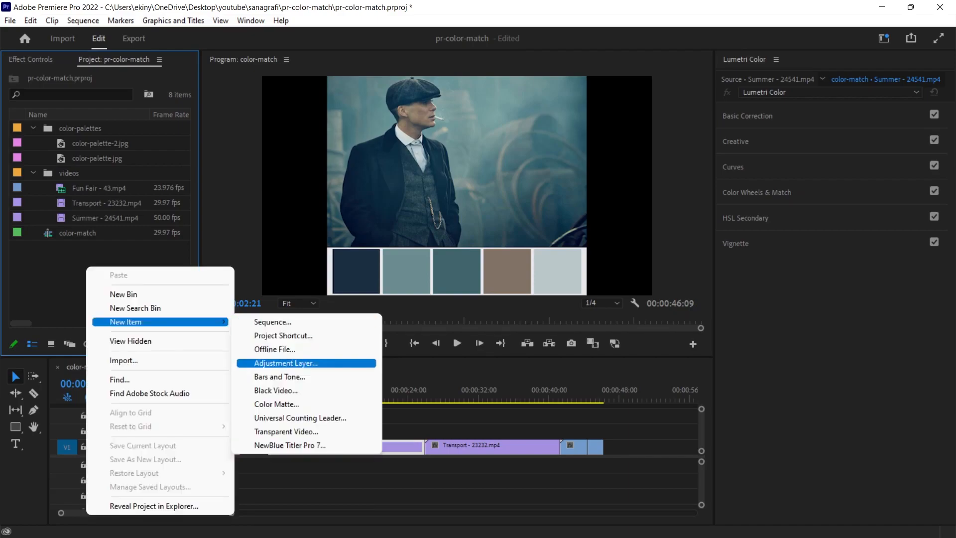
left_click(286, 363)
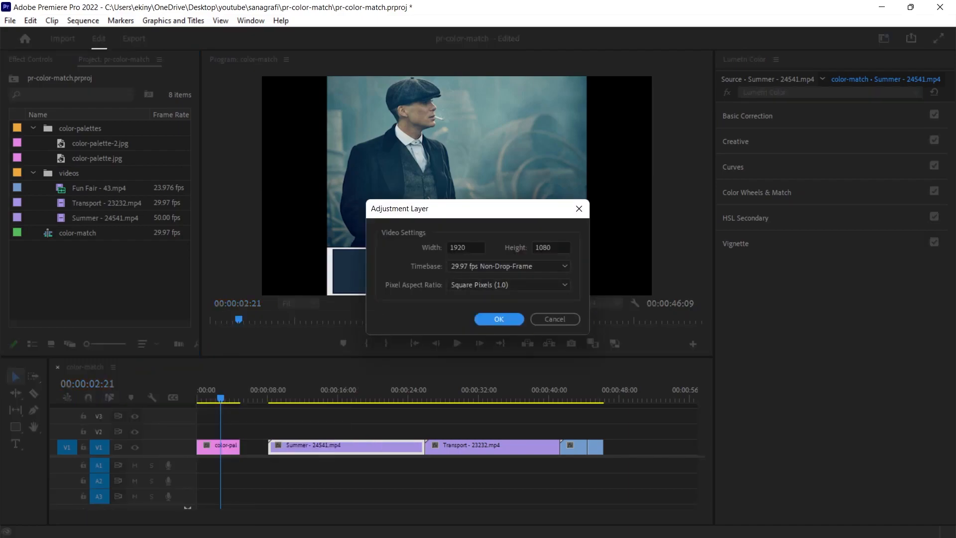
key("Return")
left_click(626, 481)
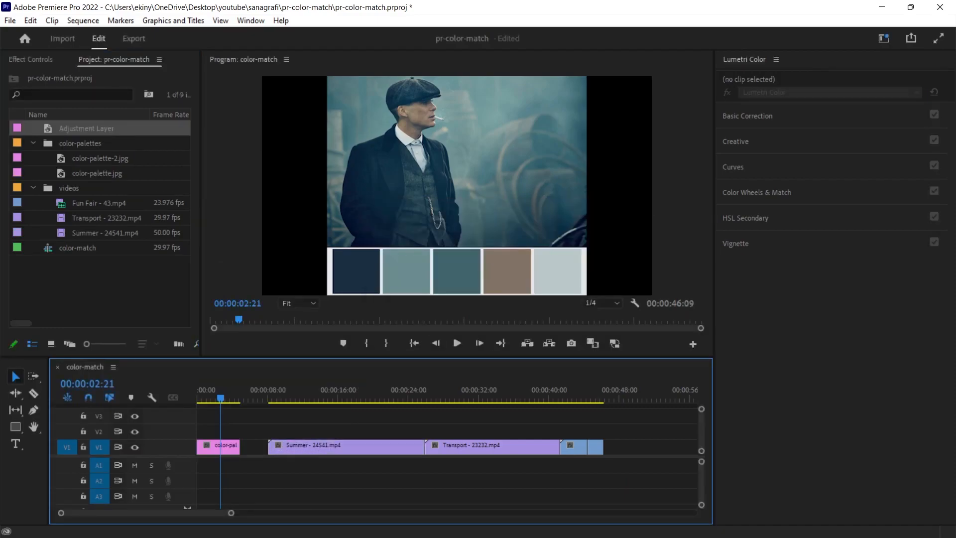
Step: Lay the adjustment layer on V2 over the Summer clip and duplicate it over the Transport and Fun Fair clips, fitting each length
left_click(86, 128)
left_click_drag(86, 127, 424, 429)
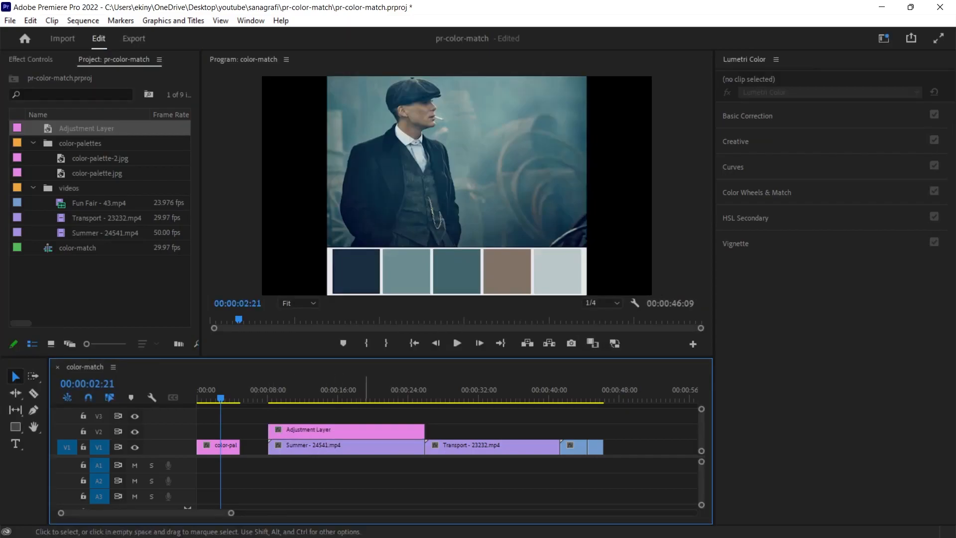
left_click_drag(283, 429, 441, 429, "alt")
left_click_drag(580, 429, 559, 431)
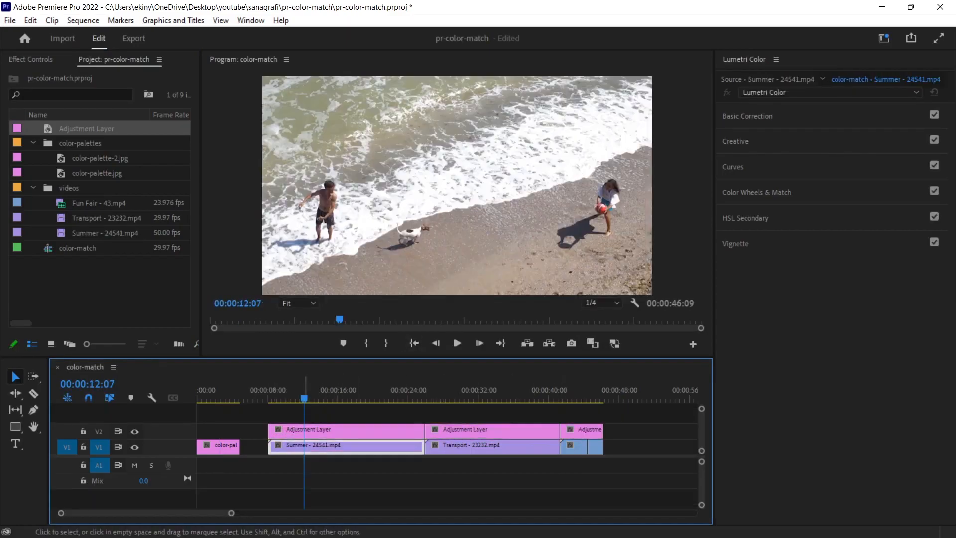
Step: Open Color Wheels & Match for the adjustment layer above the Summer clip and show Comparison View side by side with the palette image
left_click(333, 429)
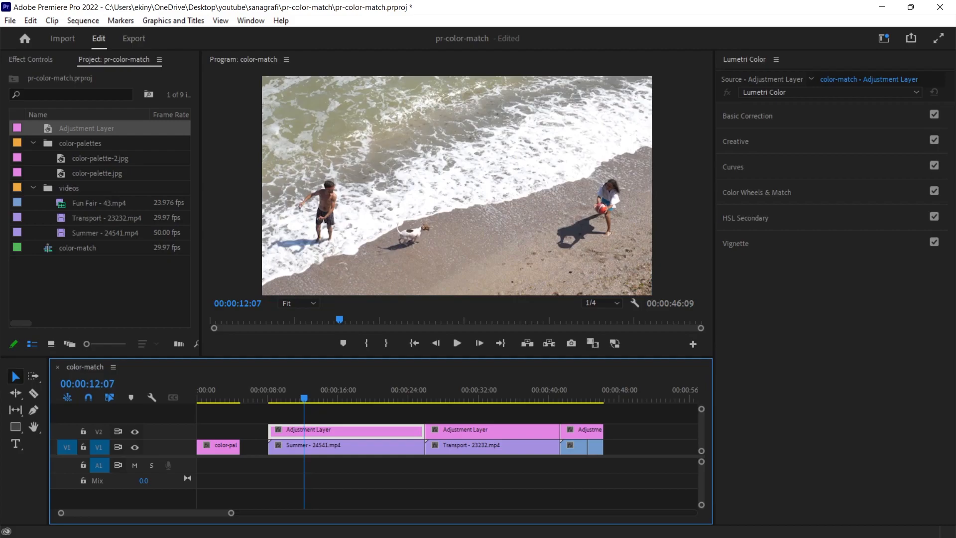
left_click(756, 193)
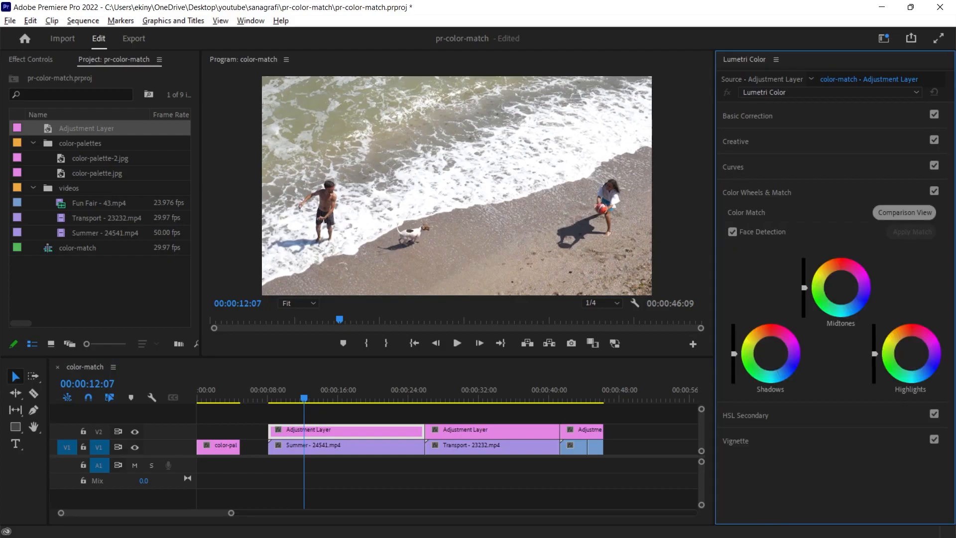
left_click(905, 212)
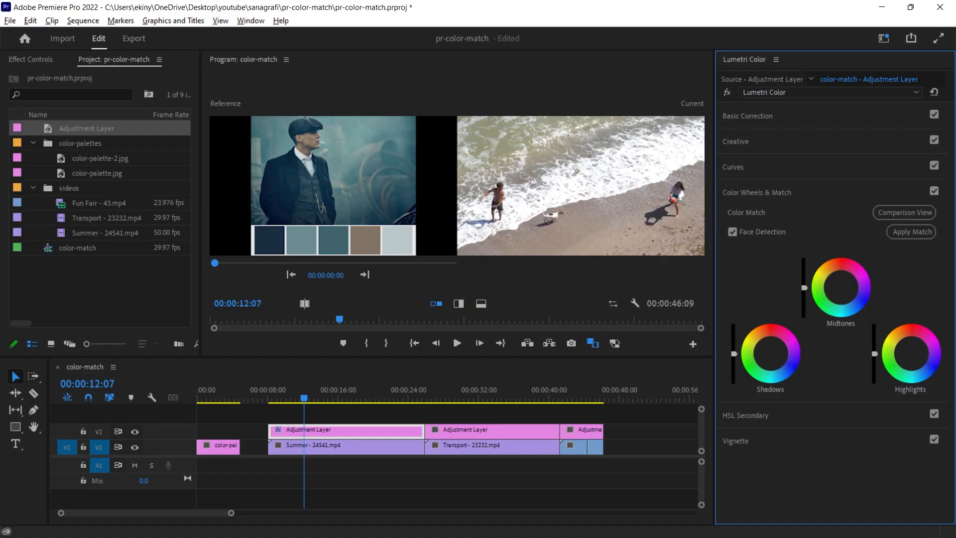
left_click(458, 303)
left_click(436, 303)
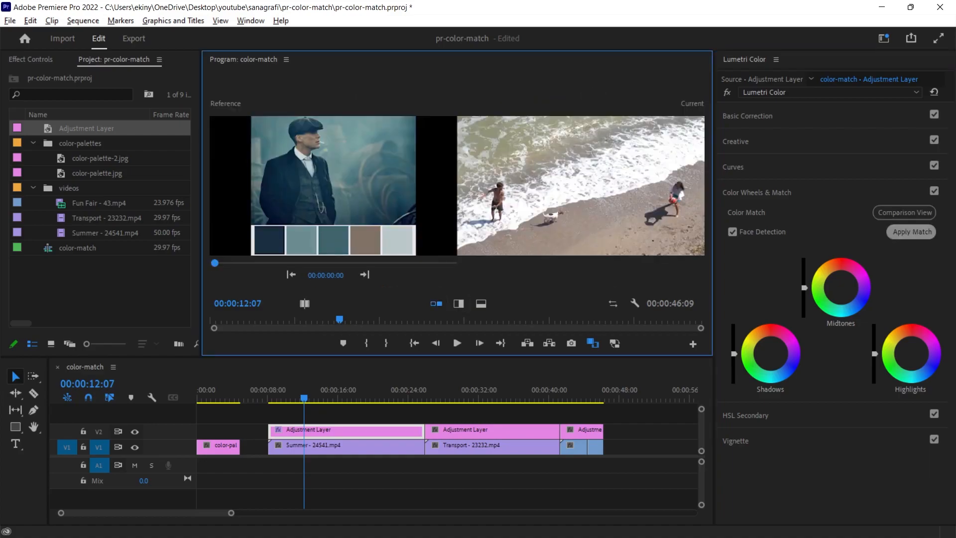
Step: Apply the color match to the adjustment layer above the Summer clip, play the result and undo the match
left_click(911, 232)
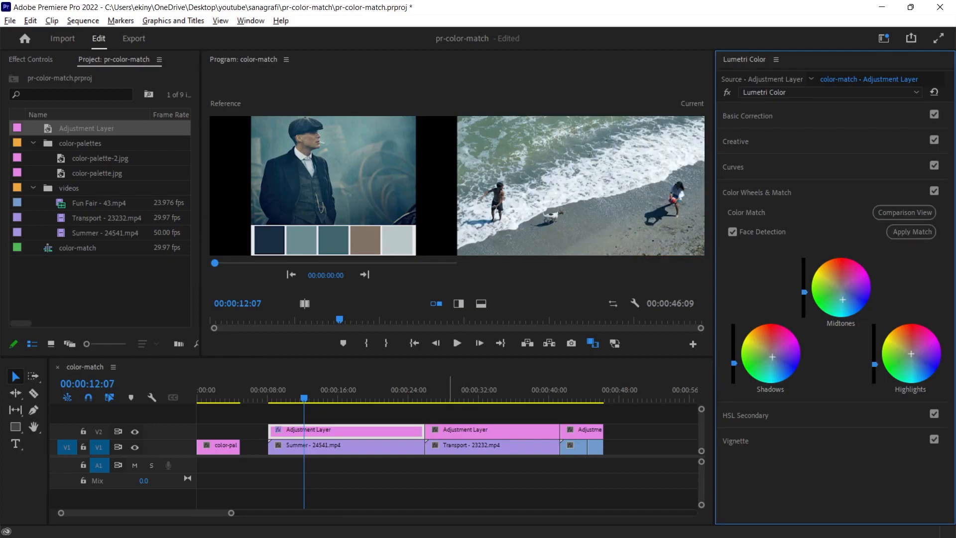
key("space")
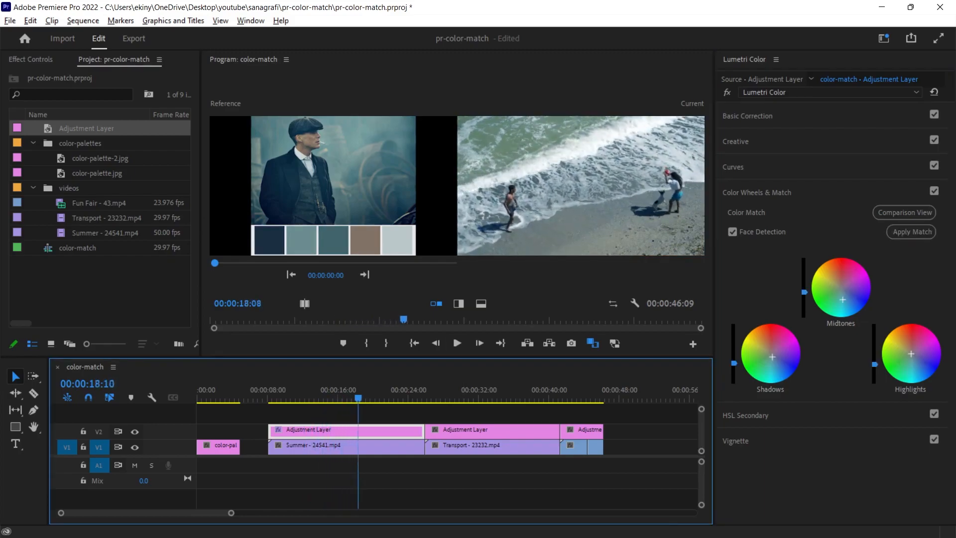
key("ctrl+z")
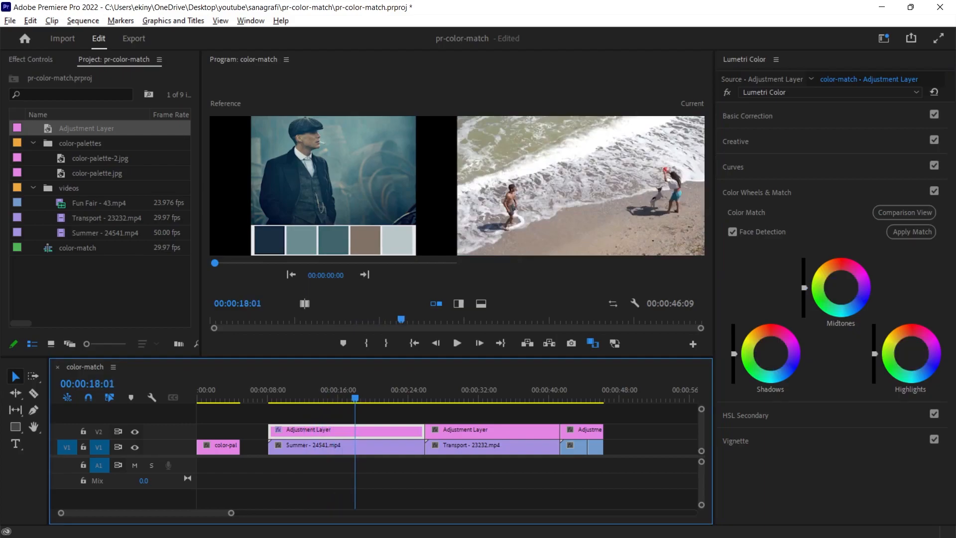
Step: Apply the color match to the adjustment layers above the Transport and Fun Fair clips, using the current palette reference
left_click(448, 393)
left_click(463, 430)
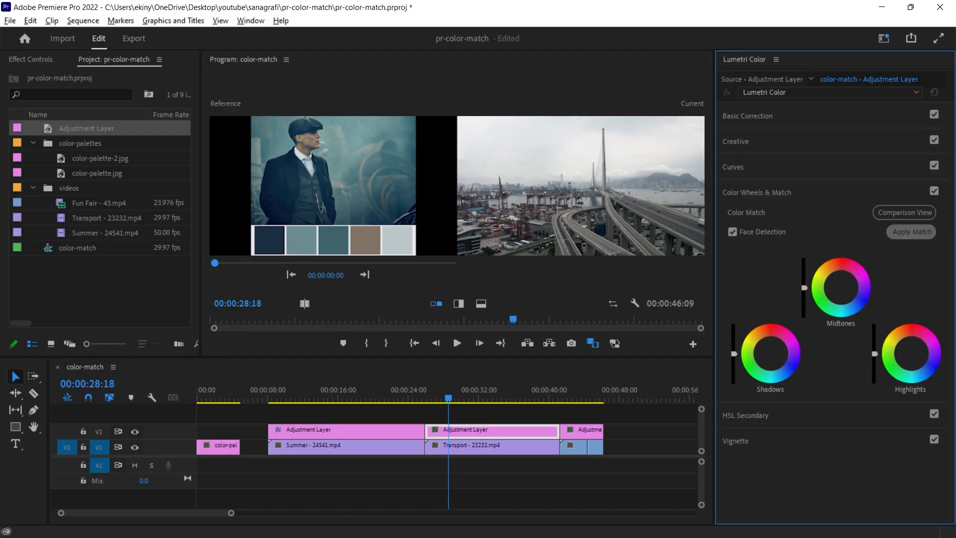
left_click(911, 231)
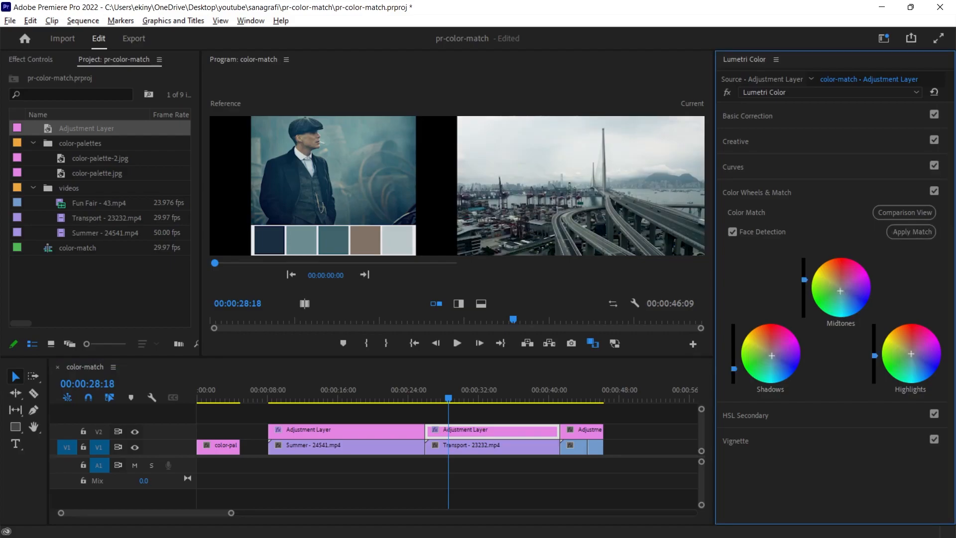
left_click(566, 398)
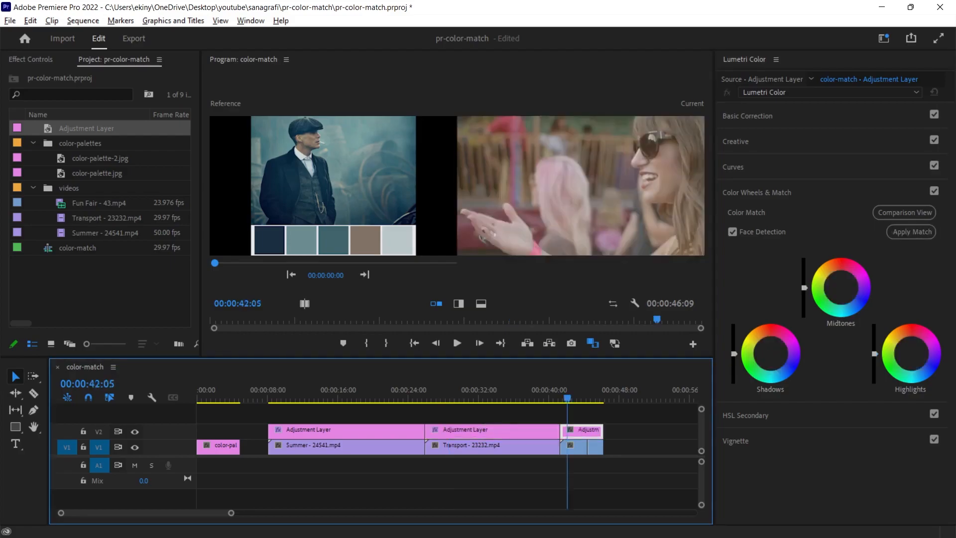
left_click(911, 231)
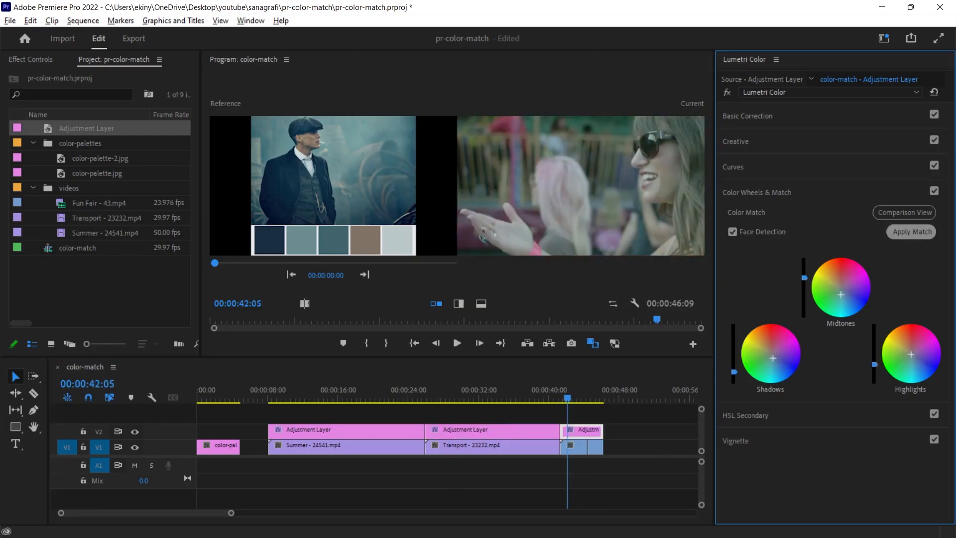
left_click_drag(567, 398, 573, 397)
Step: Replace the palette clip at the start of V1 with color-palette-2.jpg and enlarge it to fill the frame height
left_click(218, 446)
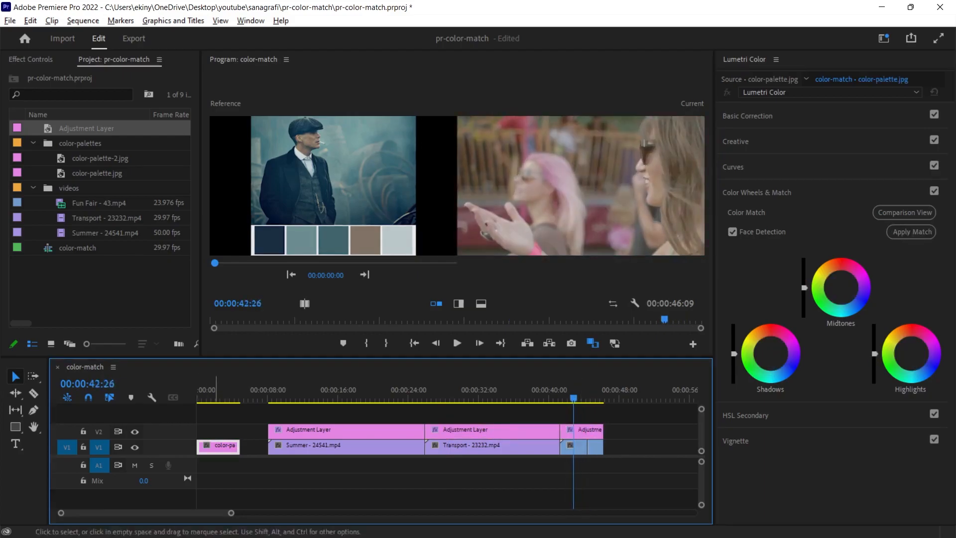
key("Delete")
left_click_drag(99, 157, 198, 446)
left_click(218, 397)
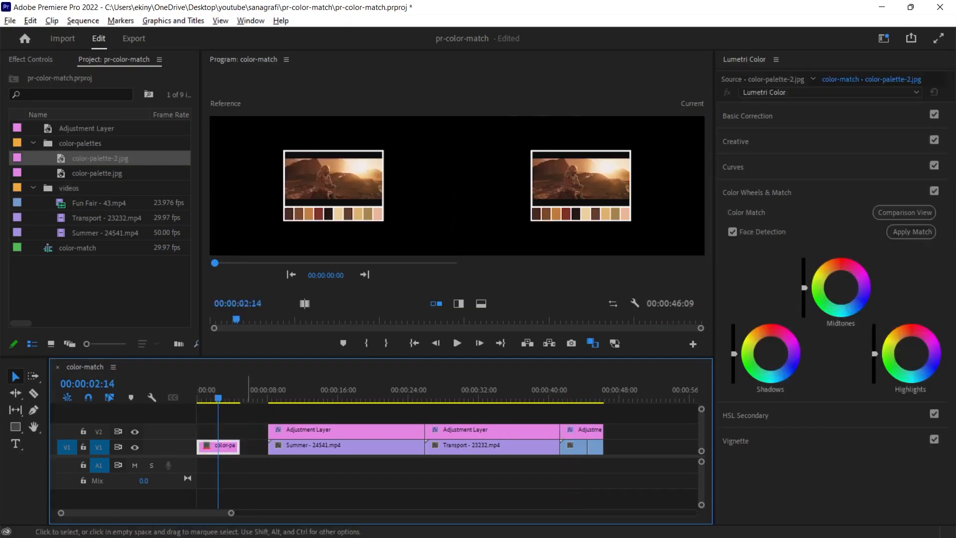
left_click(904, 212)
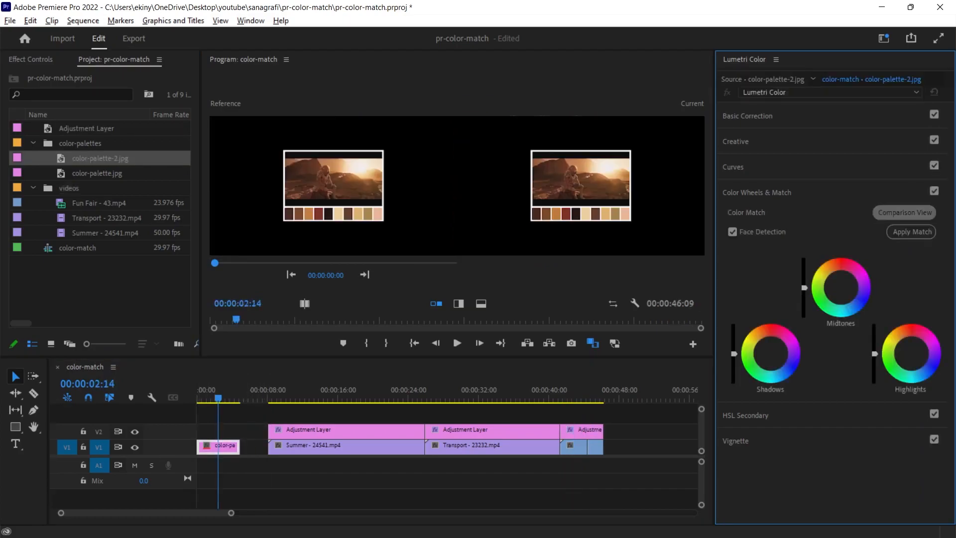
left_click(903, 212)
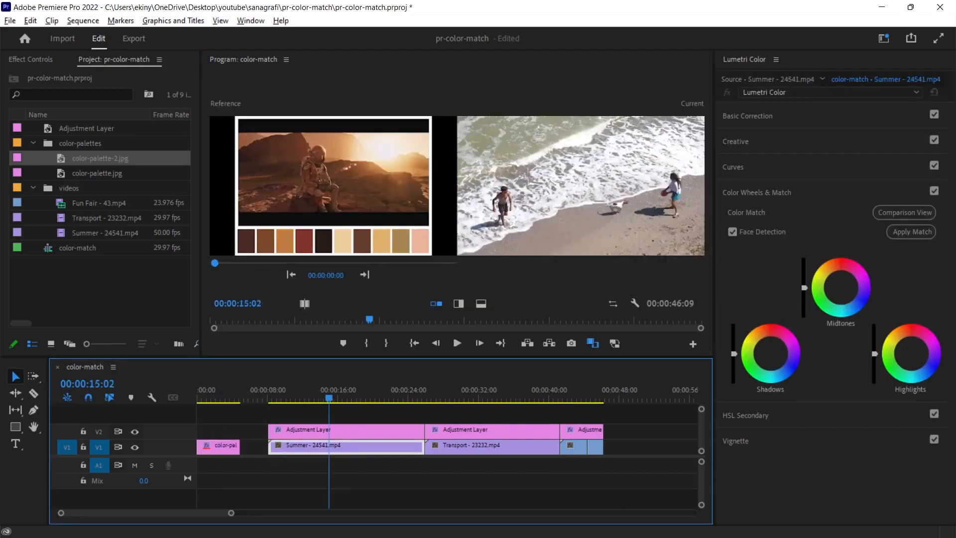
Step: Turn Comparison View off and on for the Summer clip and apply the color match with the color-palette-2.jpg reference
left_click(904, 212)
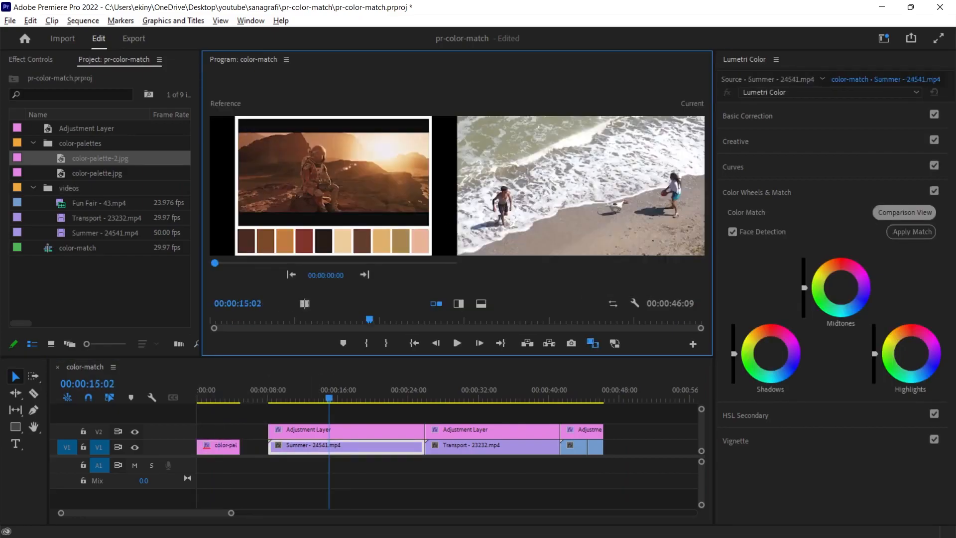
left_click(903, 212)
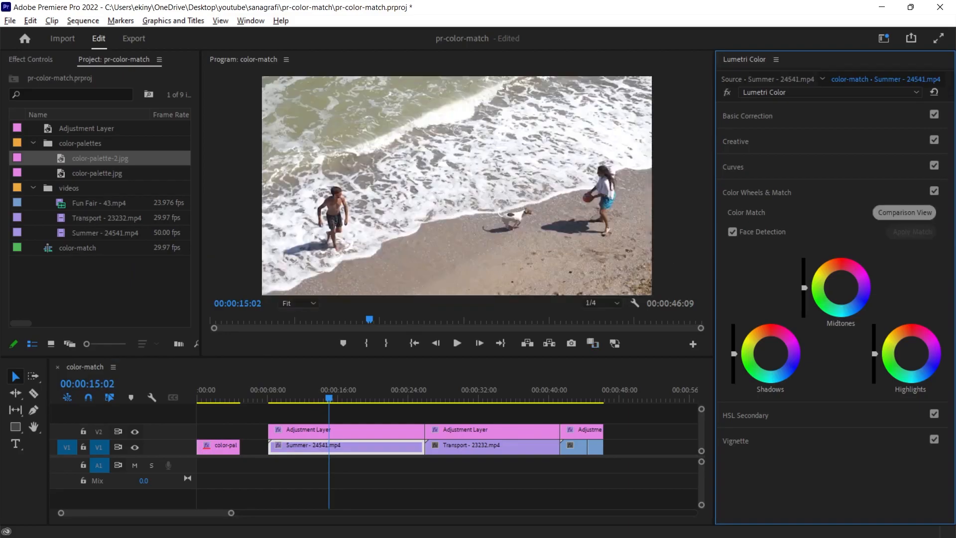
left_click(903, 212)
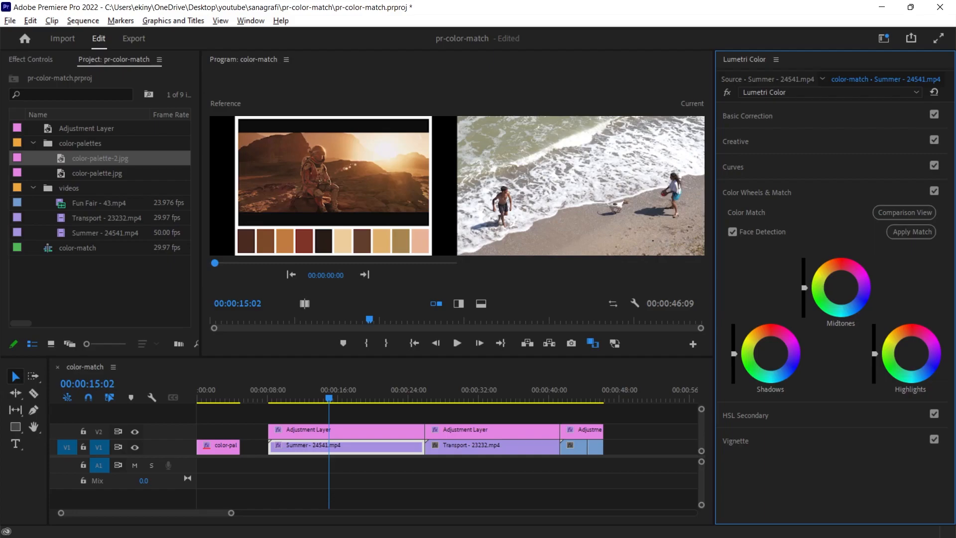
left_click(911, 232)
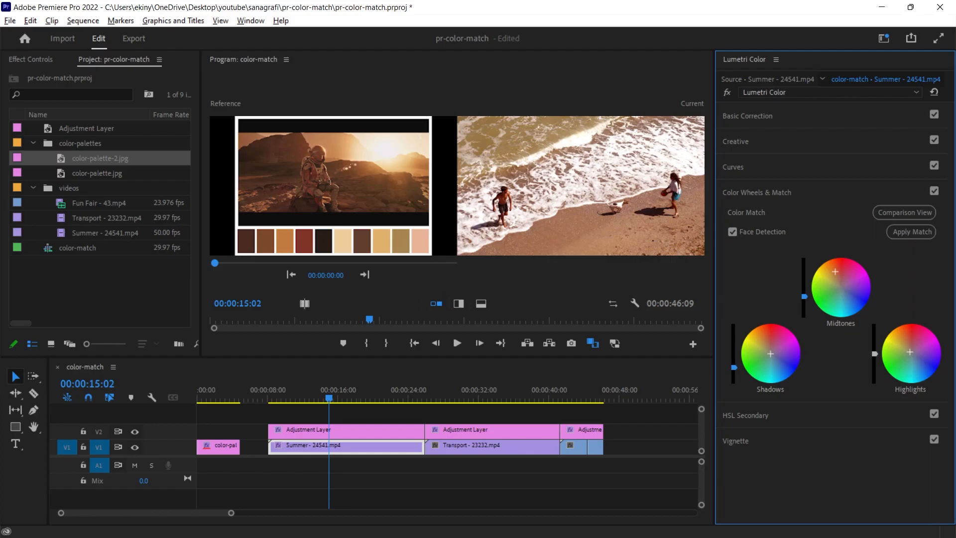
Step: Apply the color match from color-palette-2.jpg to the Transport clip and to the adjustment layer above the Fun Fair clip
left_click(449, 398)
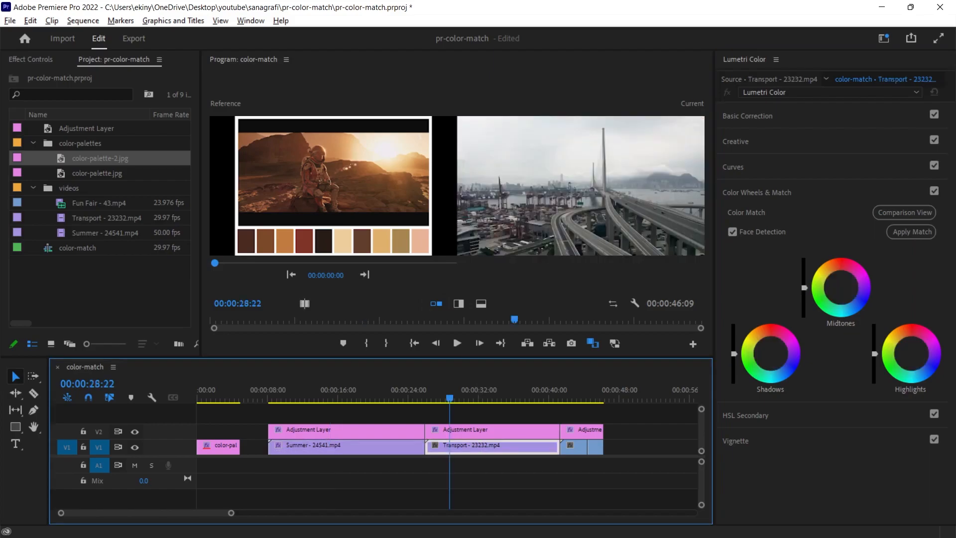
left_click(912, 232)
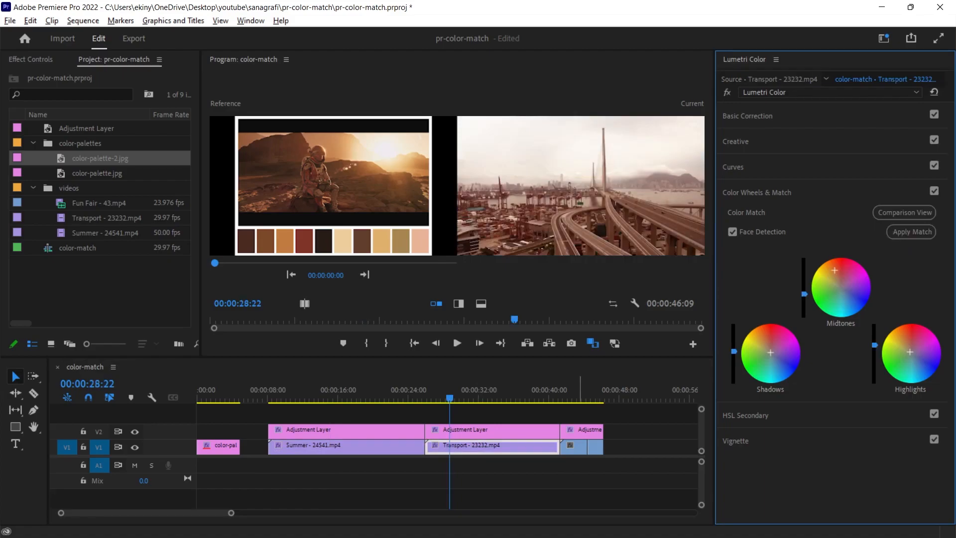
left_click(571, 397)
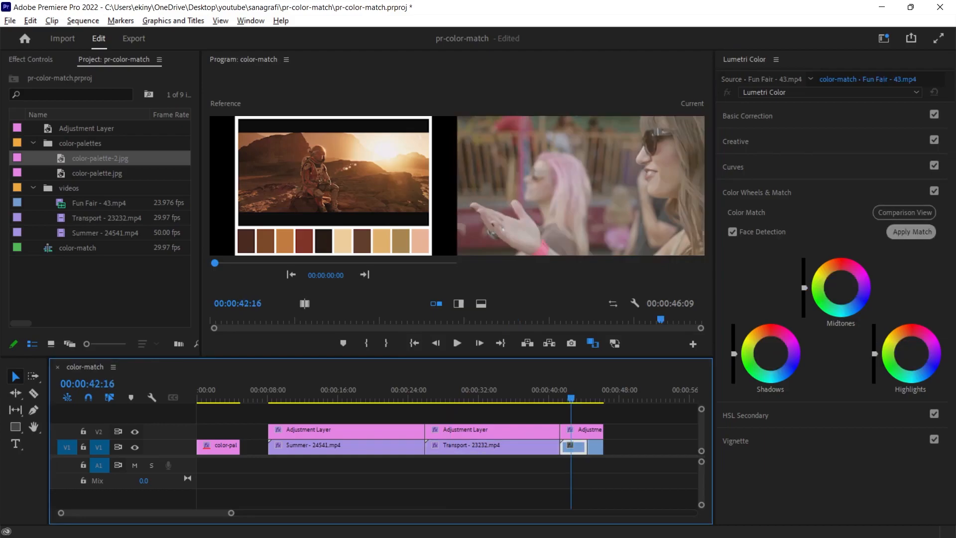
left_click(910, 232)
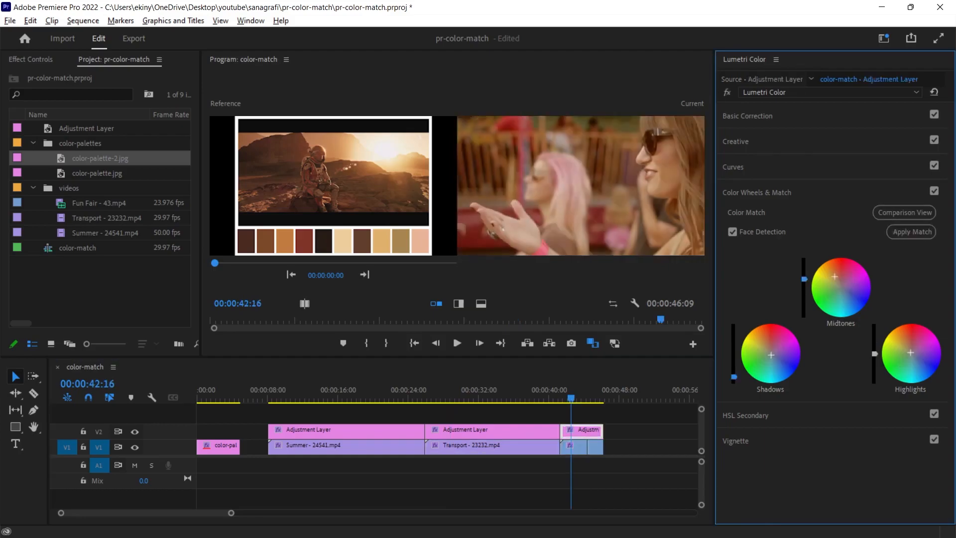
Step: Compare the Fun Fair footage with and without its color match by toggling V2's output, playing it in between
left_click(134, 431)
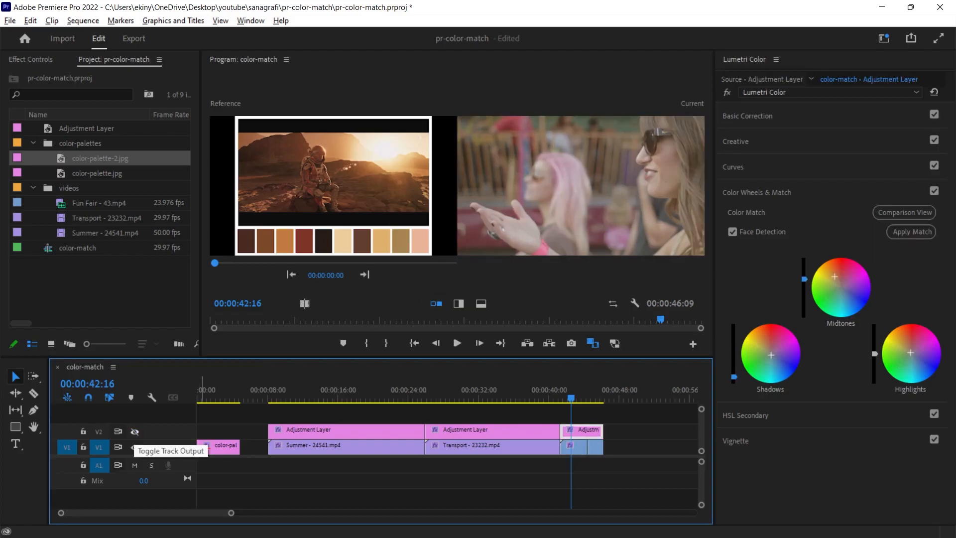
left_click(135, 431)
key("space")
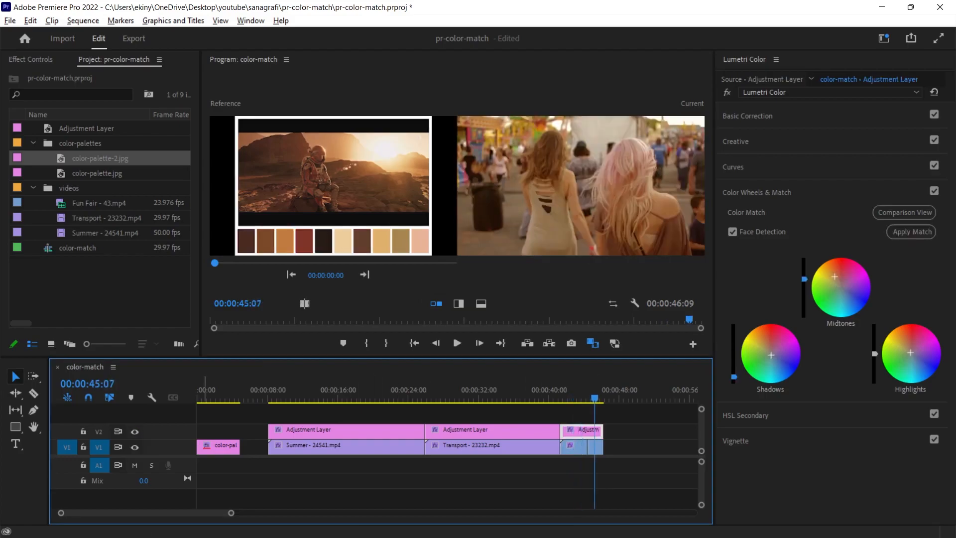
left_click(135, 431)
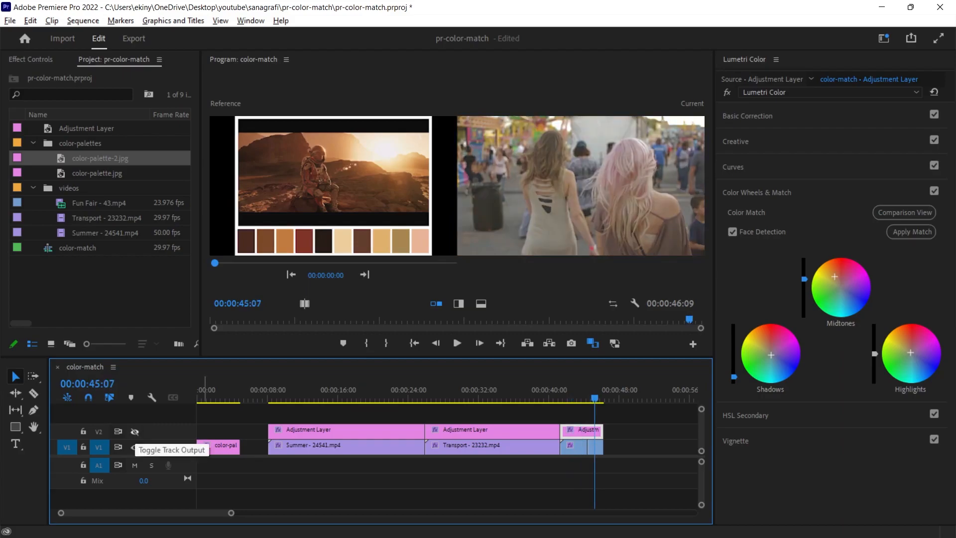
left_click(134, 431)
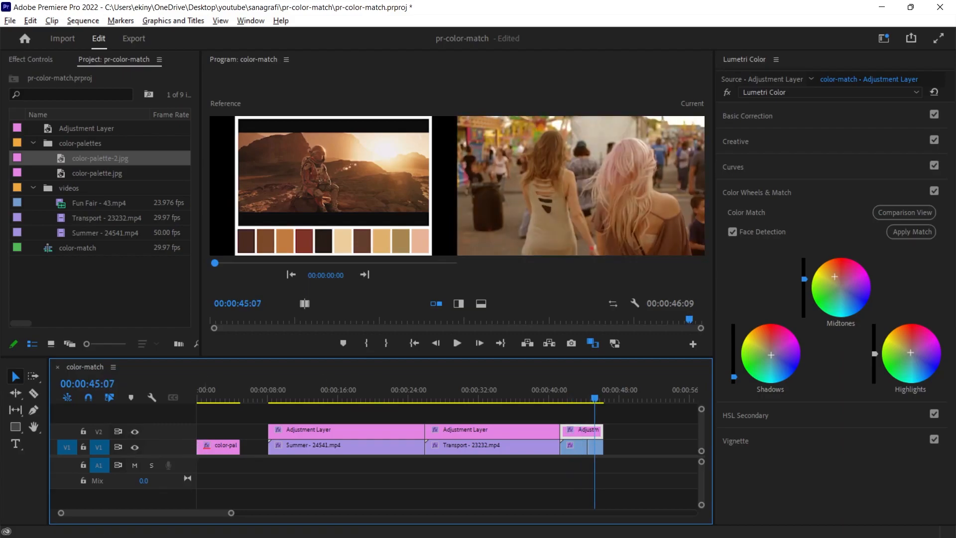